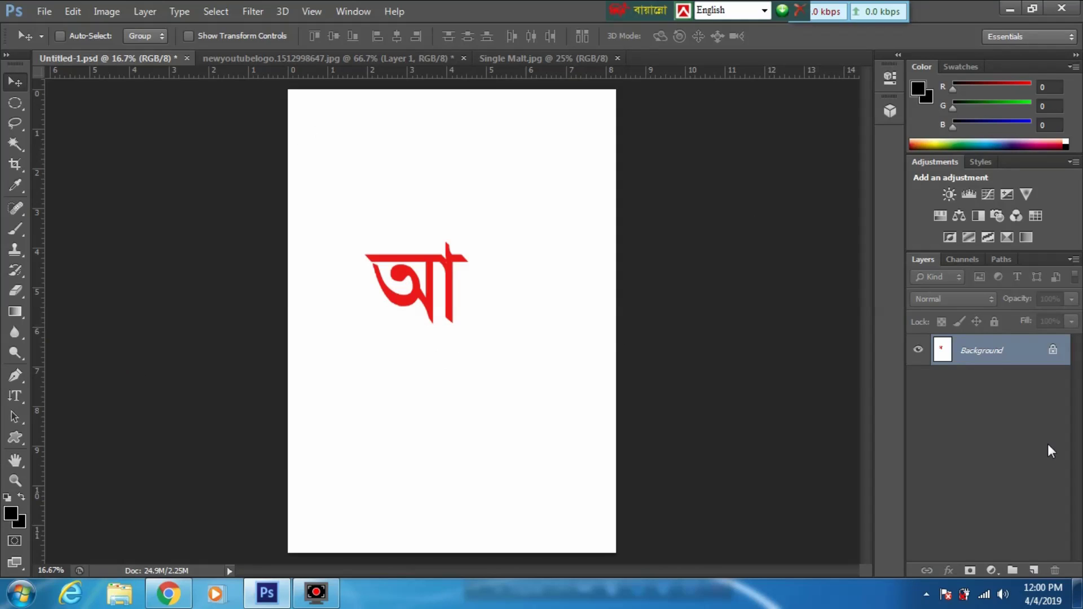
- Draw a circular marquee selection around the red Bengali letter and position it so the letter sits centred inside
key(ctrl+plus)
key(ctrl+minus)
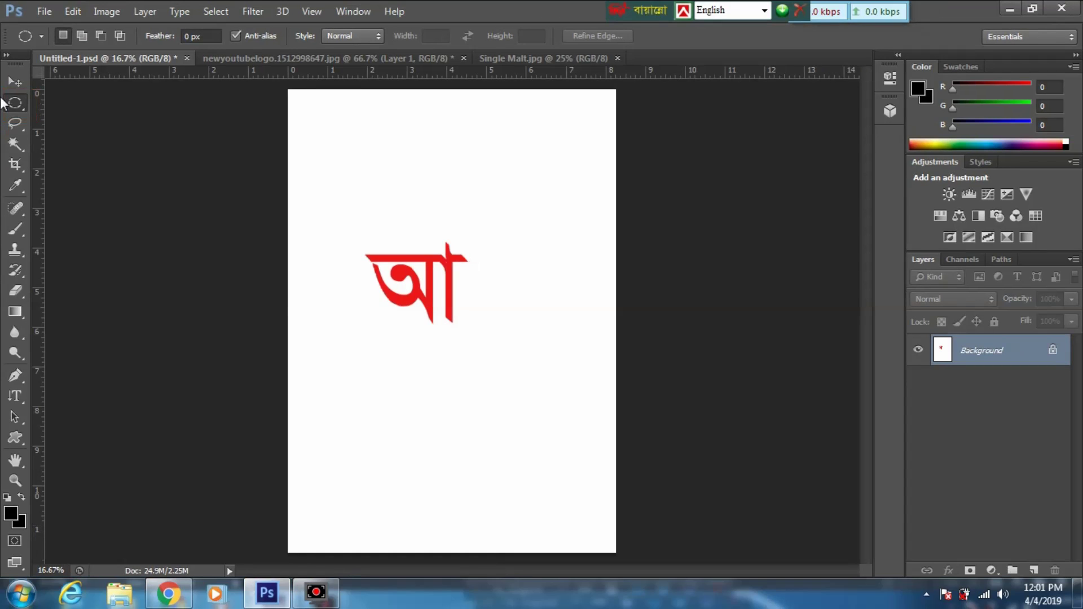
drag(358, 210, 495, 341)
drag(456, 300, 446, 301)
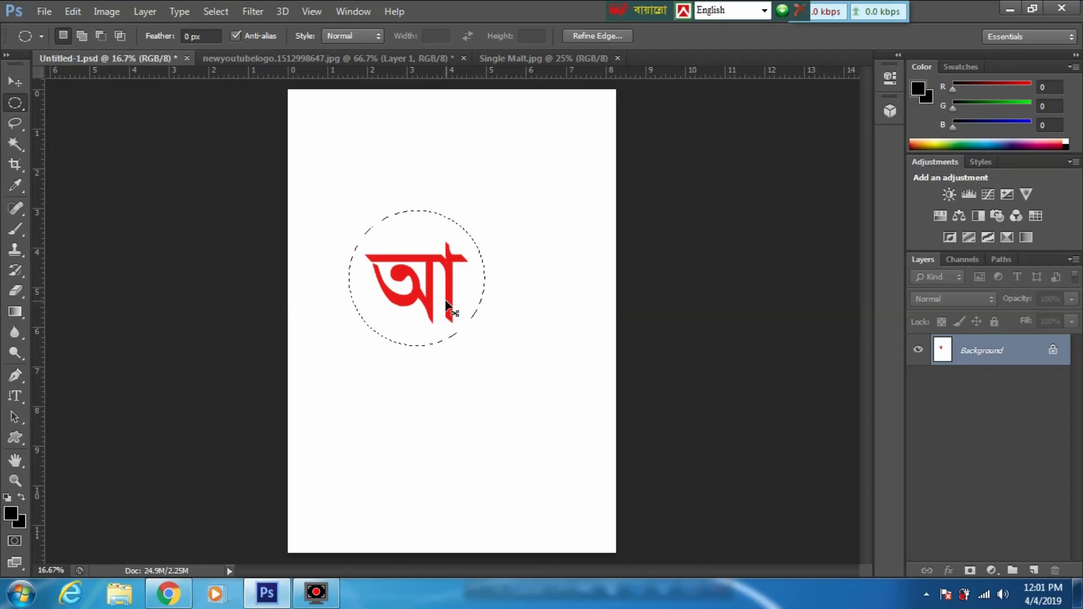
- Convert the Background into a regular layer and clear everything outside the circular selection to transparency
key(ctrl+shift+i)
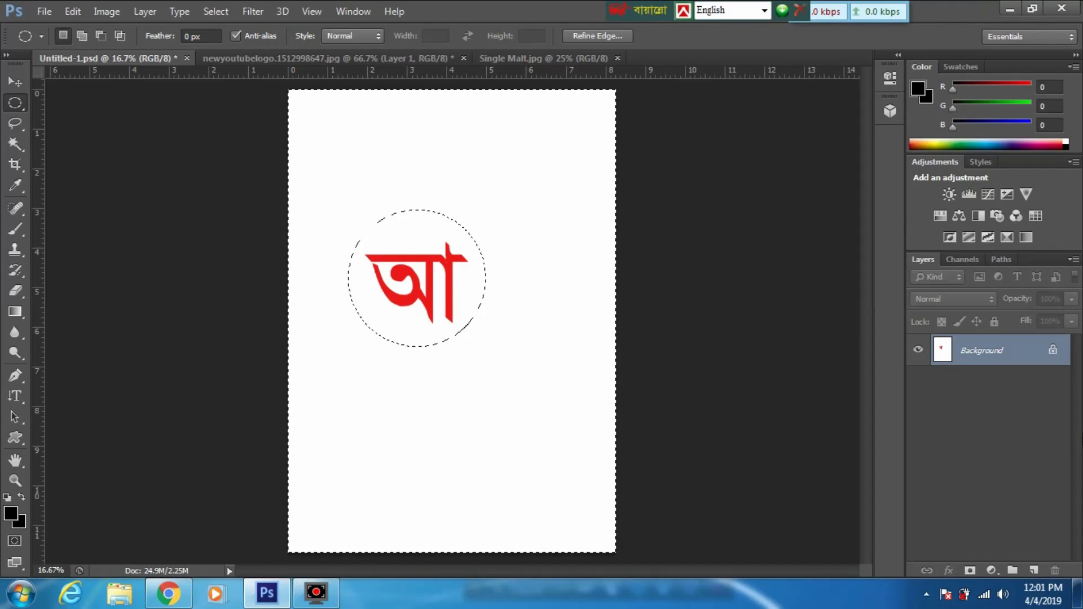
alt+double_click(1024, 353)
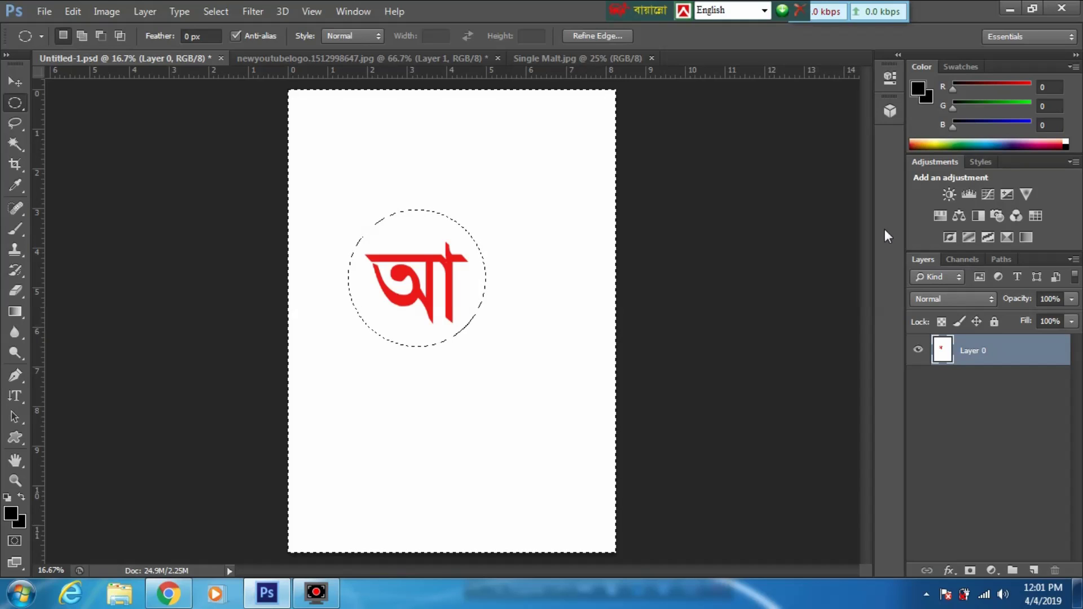
key(Delete)
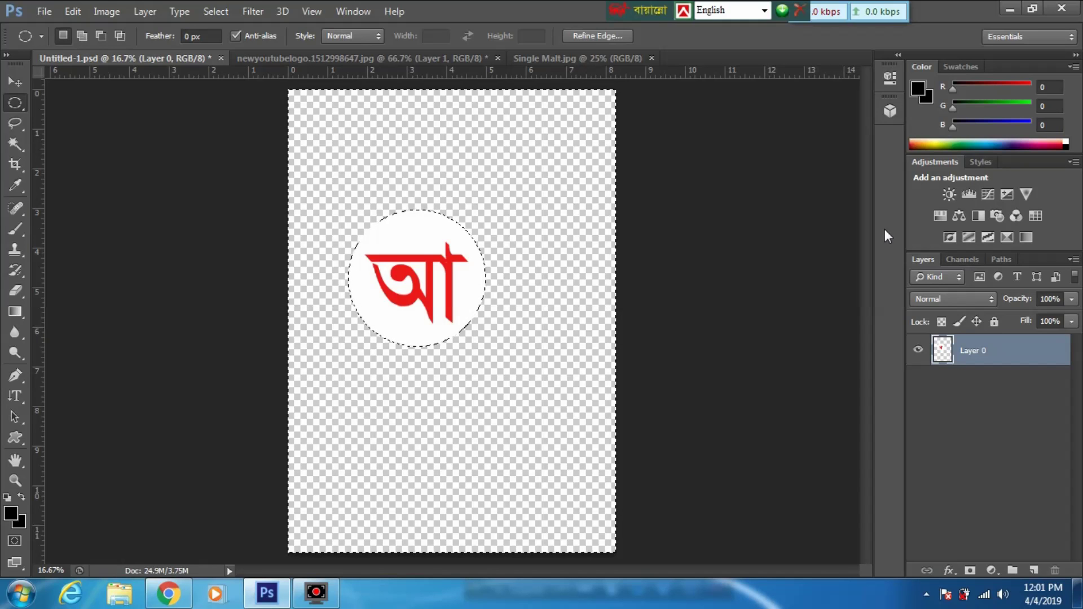
key(ctrl+d)
- Select the white area of the circle around the letter with the Magic Wand and fill it with black
key(ctrl+plus)
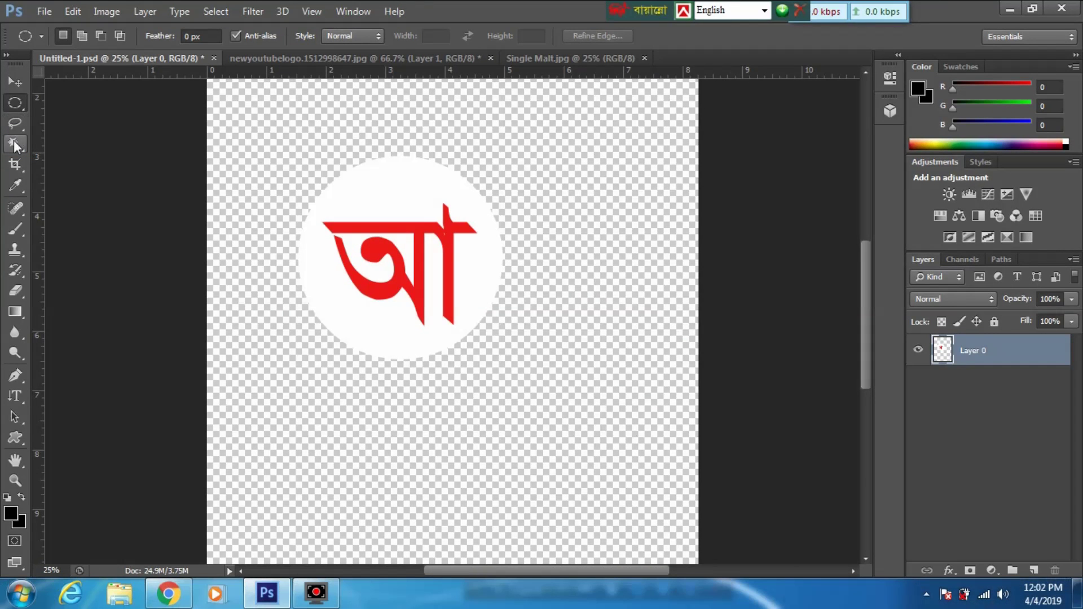
click(30, 163)
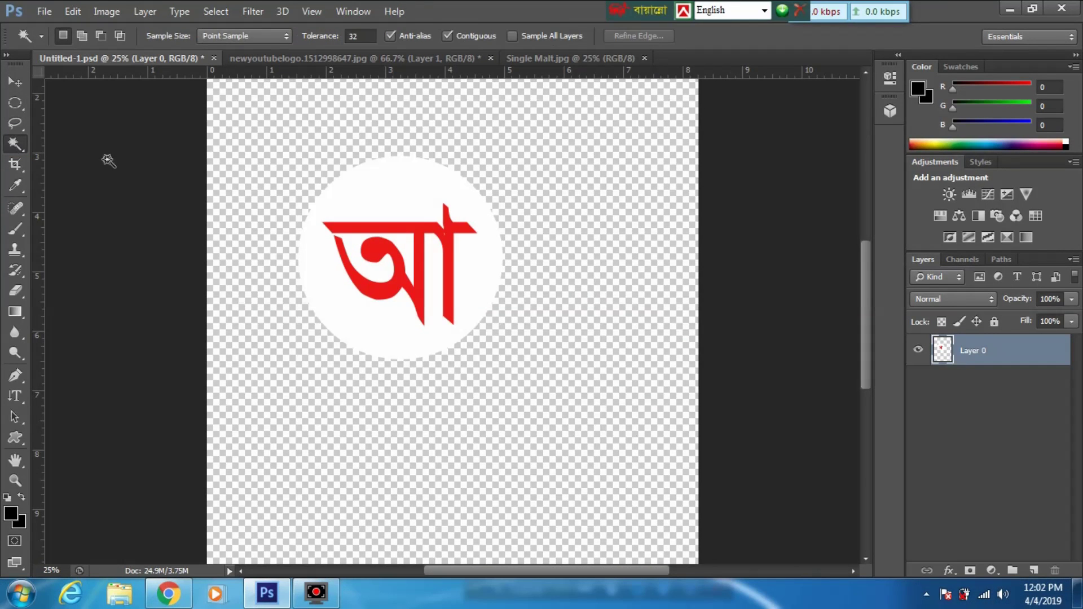
click(380, 202)
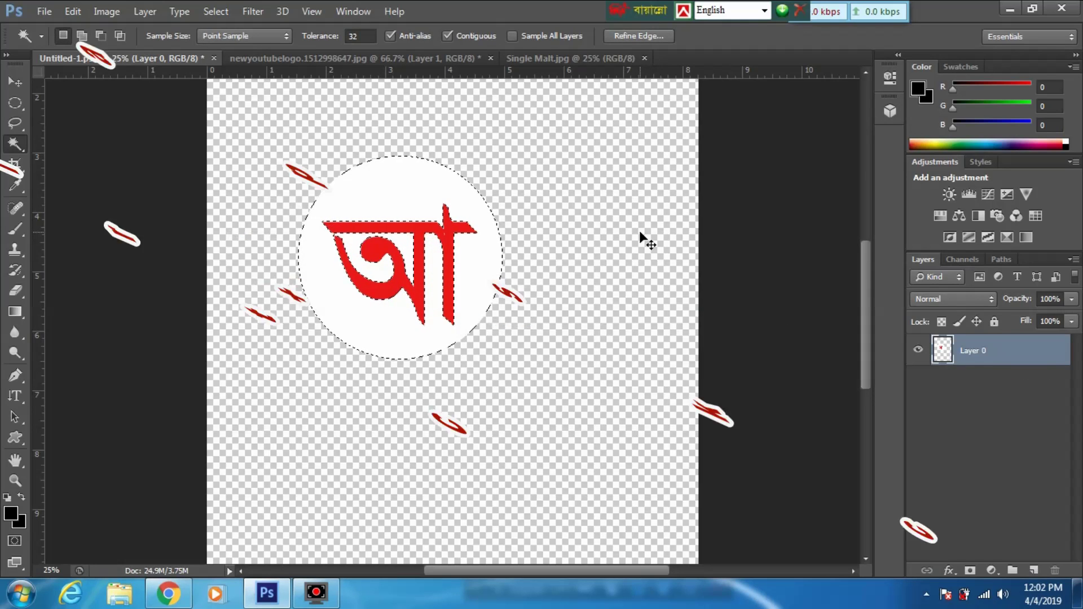
key(ctrl+BackSpace)
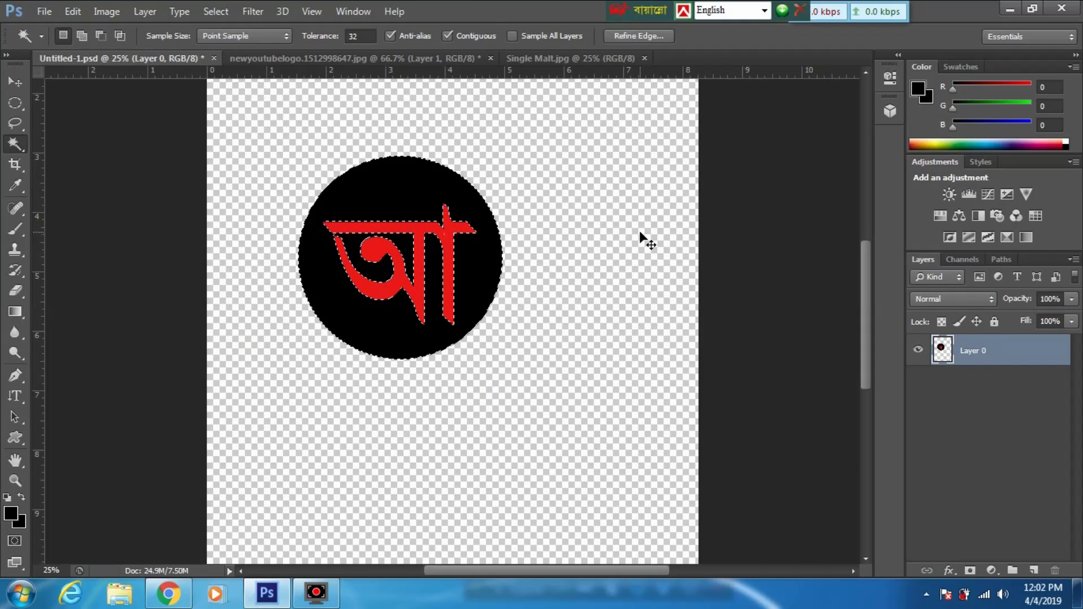
key(ctrl+d)
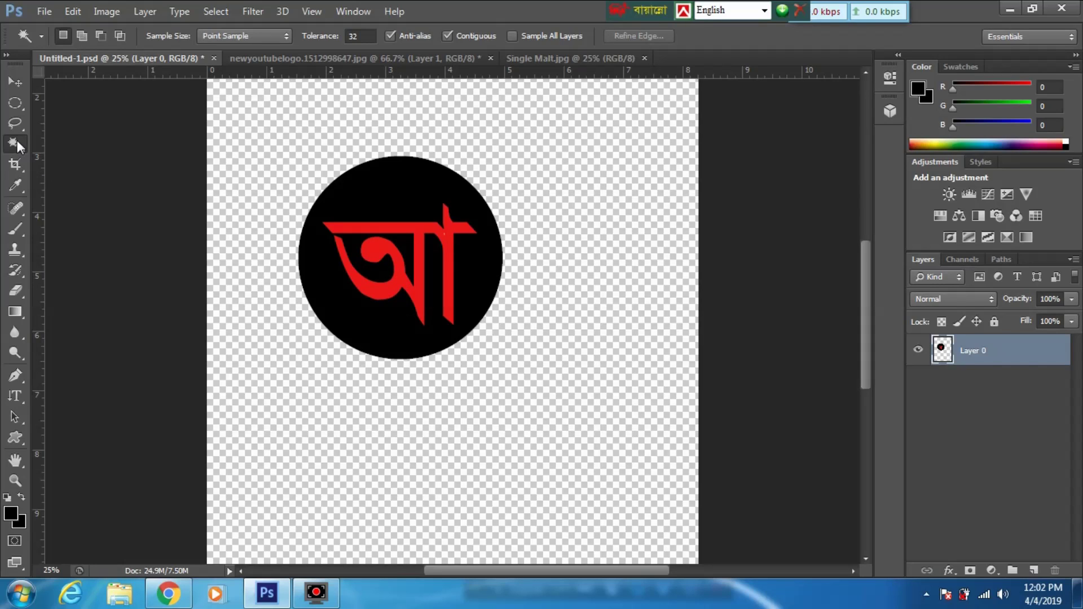
- Cut the red letter out of the black circle, leaving its shape transparent
click(408, 232)
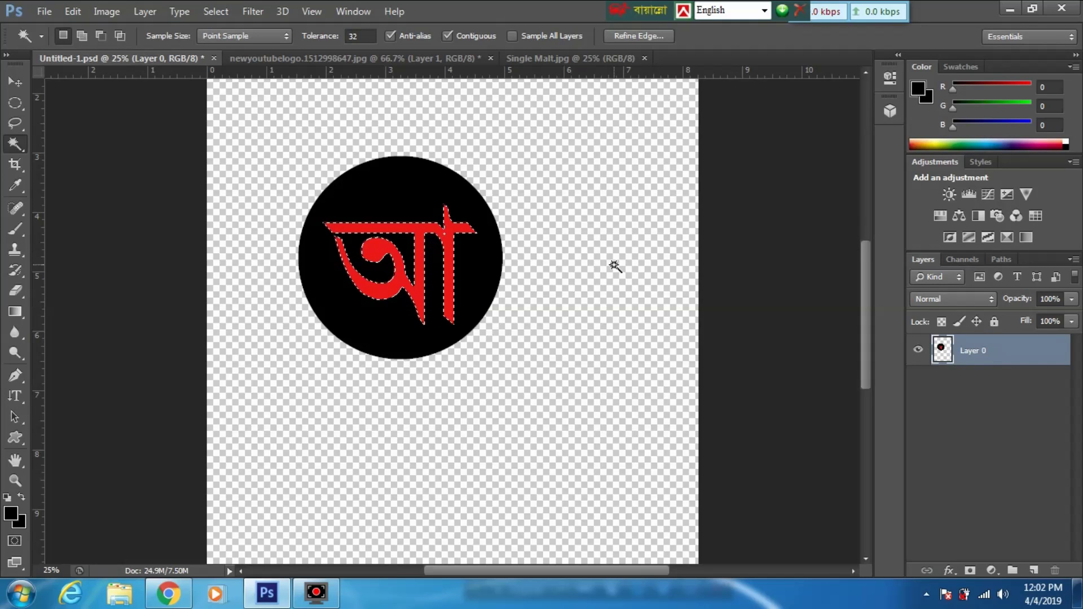
key(Delete)
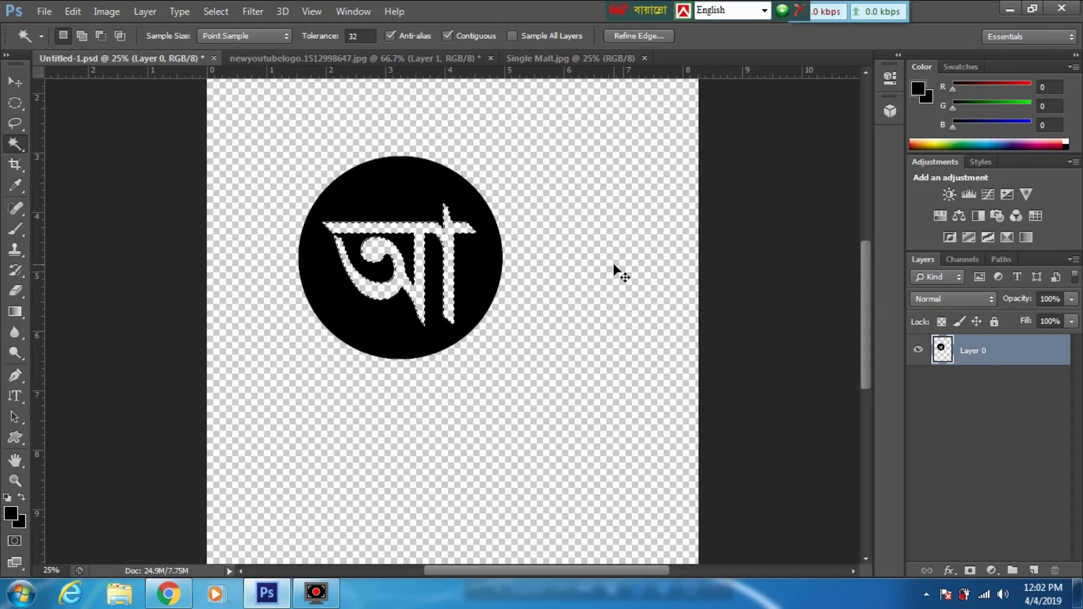
key(ctrl+d)
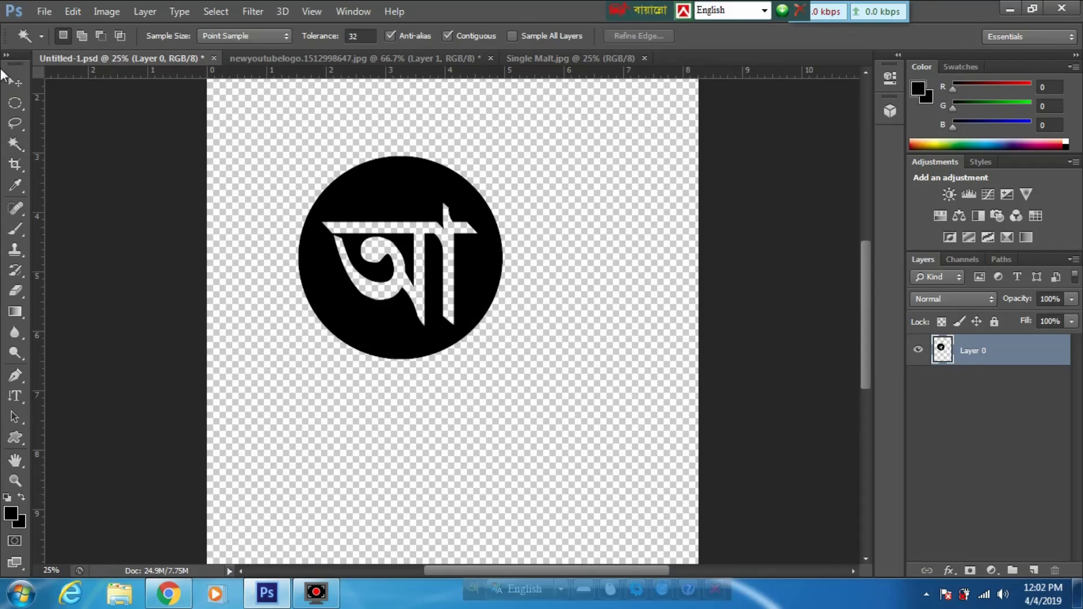
- Copy the black circle logo into the Single Malt.jpg wood image with the Move tool
click(45, 109)
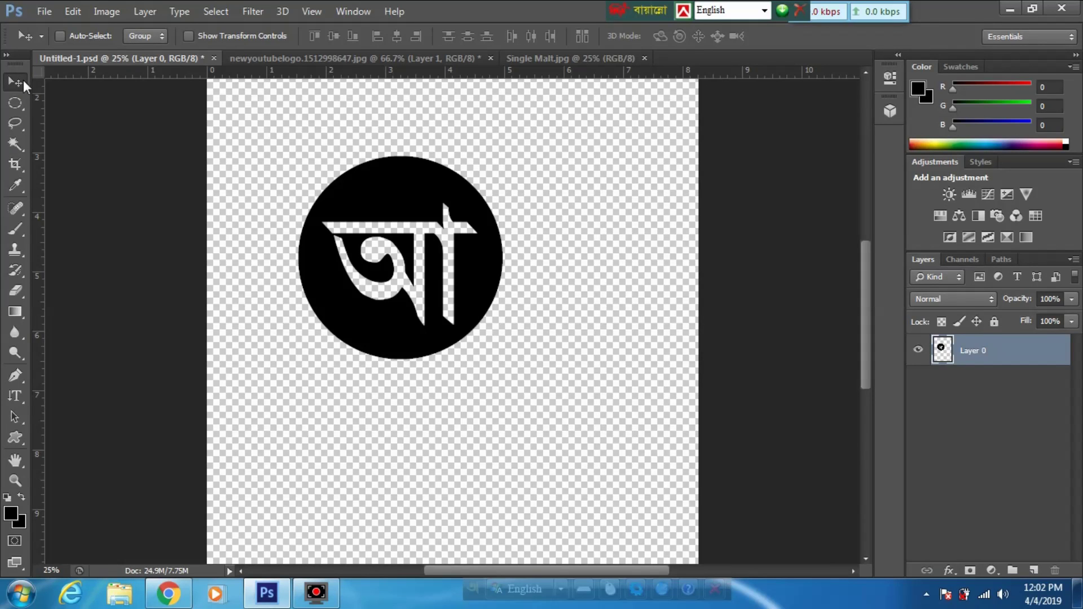
drag(444, 188, 361, 241)
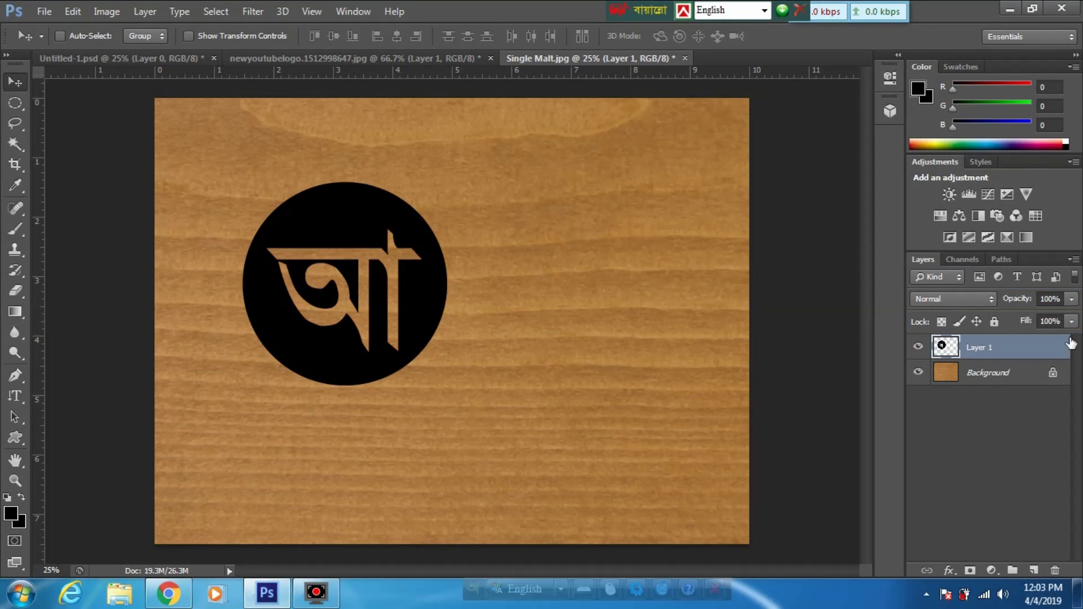
- Set the logo layer's fill to 20% and its blend mode to Color Burn
click(1071, 322)
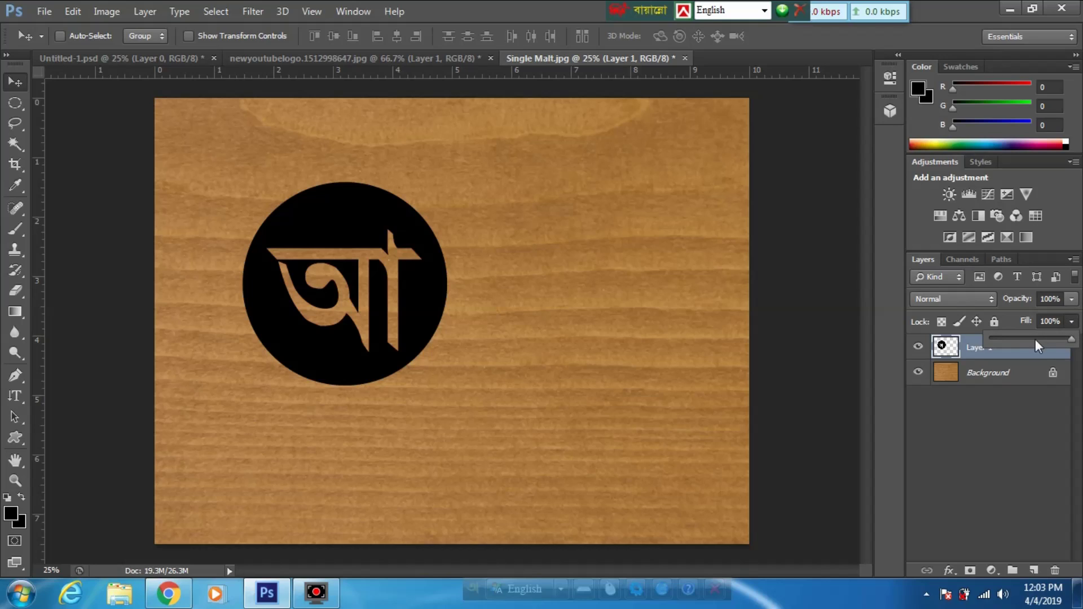
drag(1010, 337, 1006, 337)
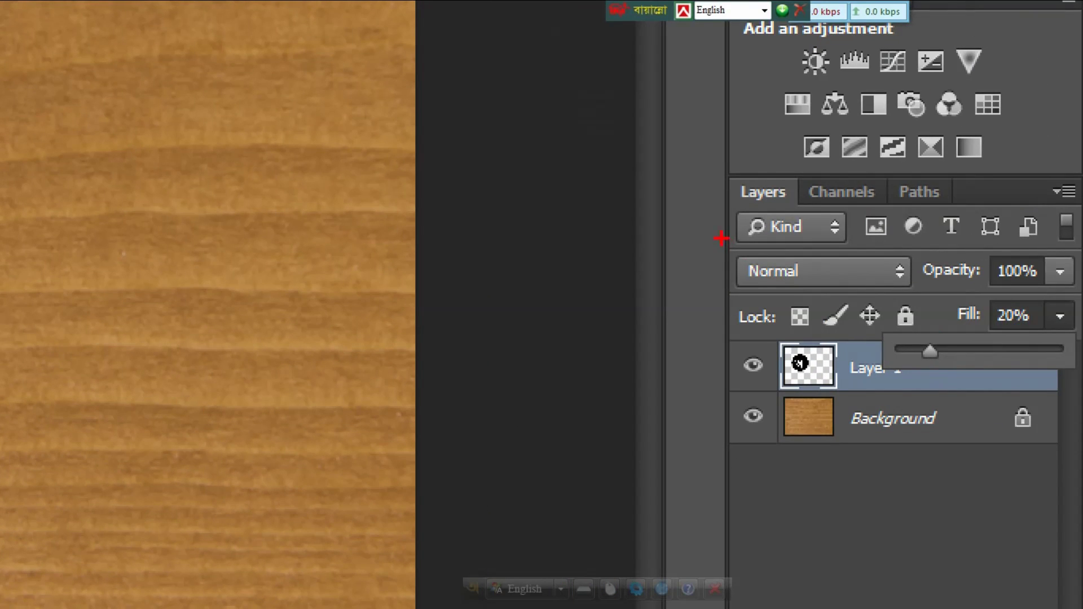
drag(728, 243, 909, 291)
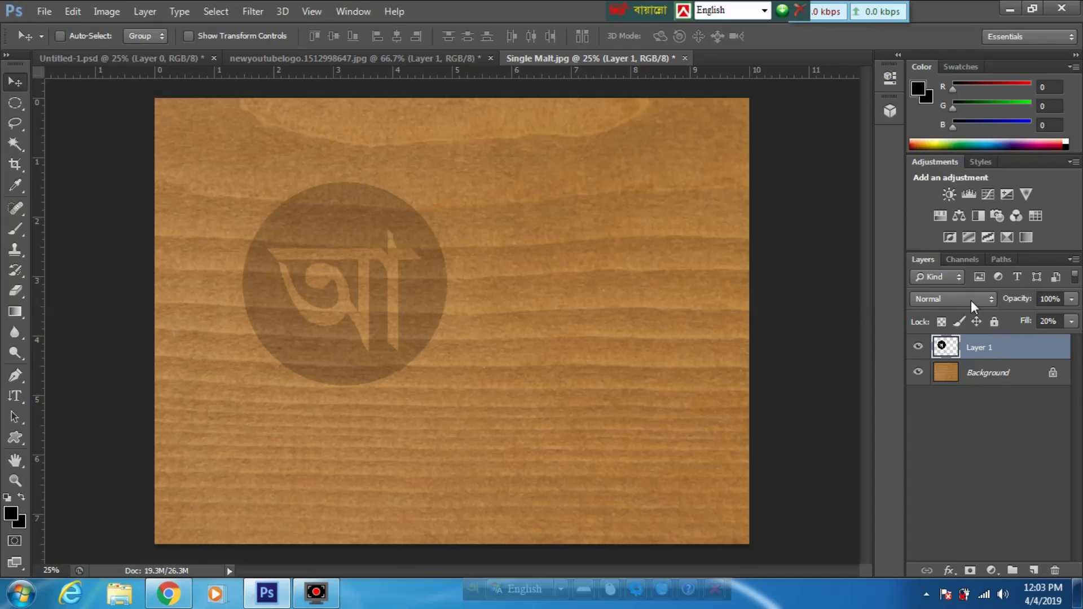
click(859, 274)
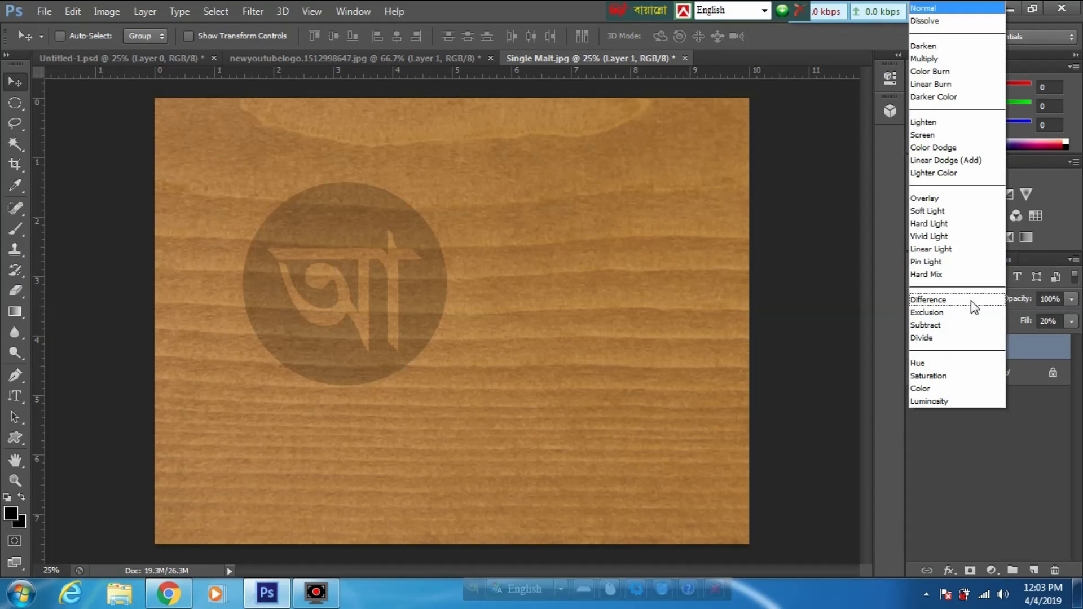
click(930, 71)
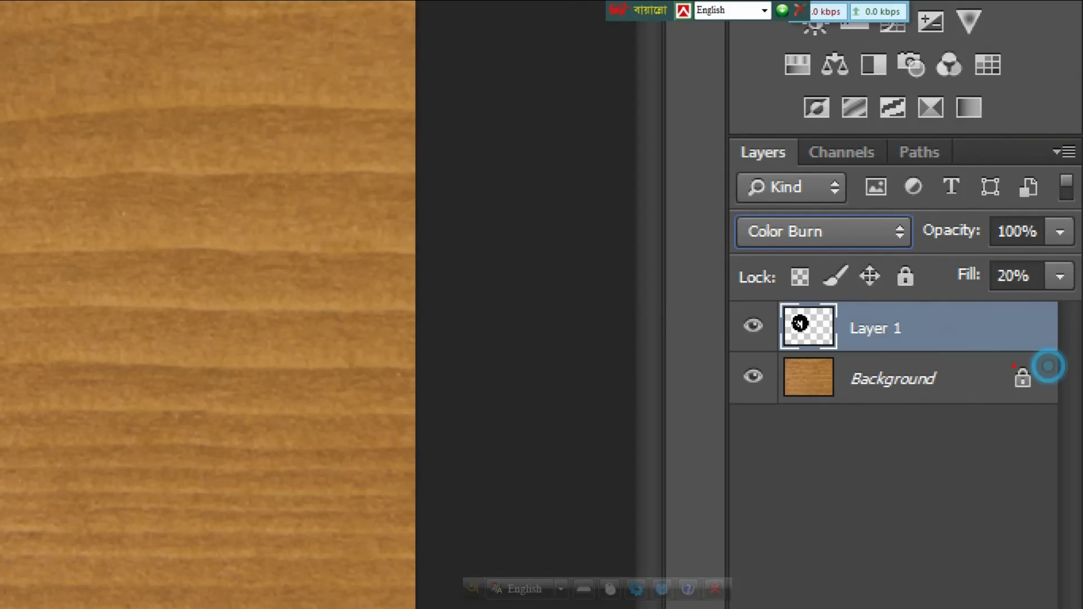
drag(807, 300, 944, 349)
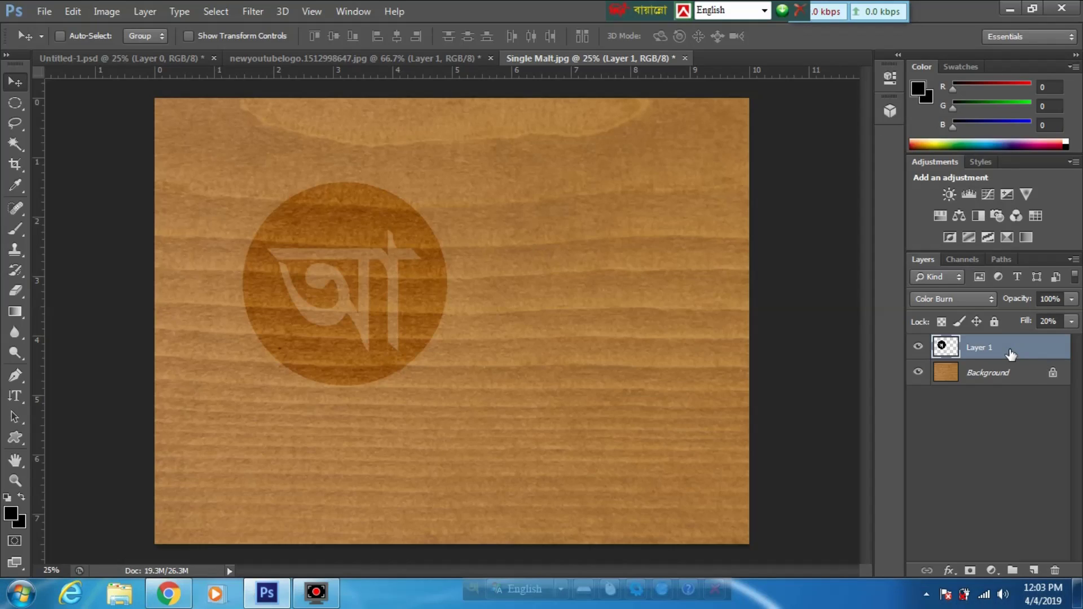
- Add a Bevel & Emboss effect to the logo layer with Inner Bevel style and Chisel Hard technique
right_click(1011, 354)
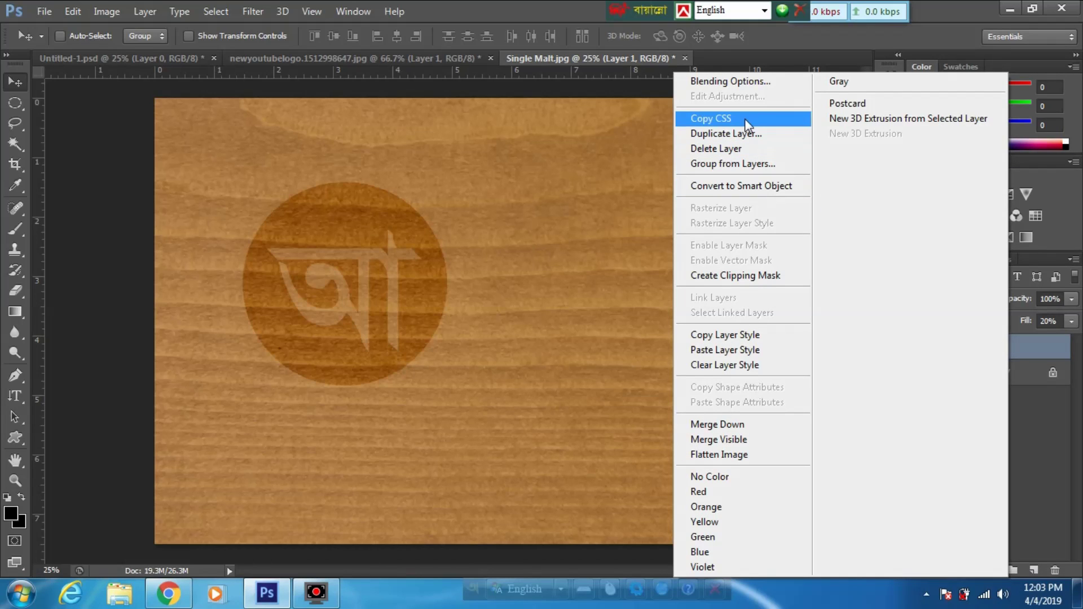
click(729, 86)
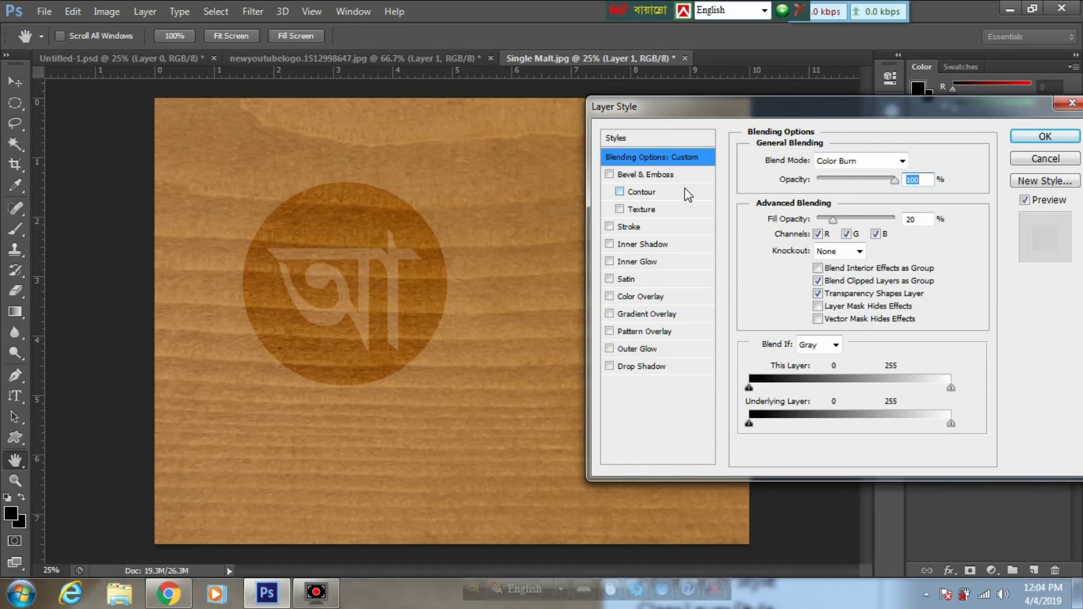
click(651, 171)
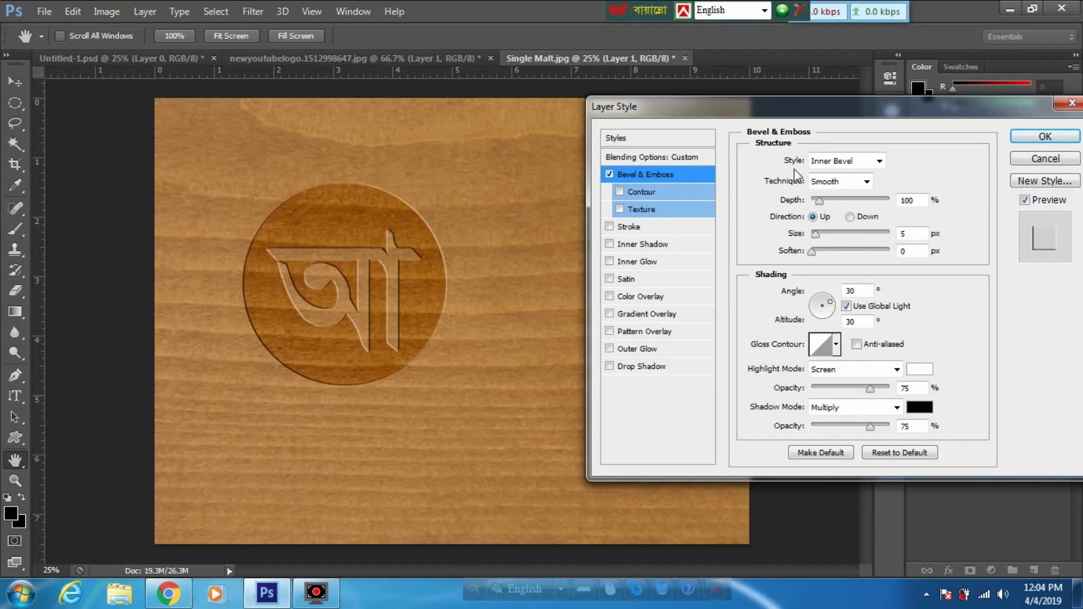
click(877, 162)
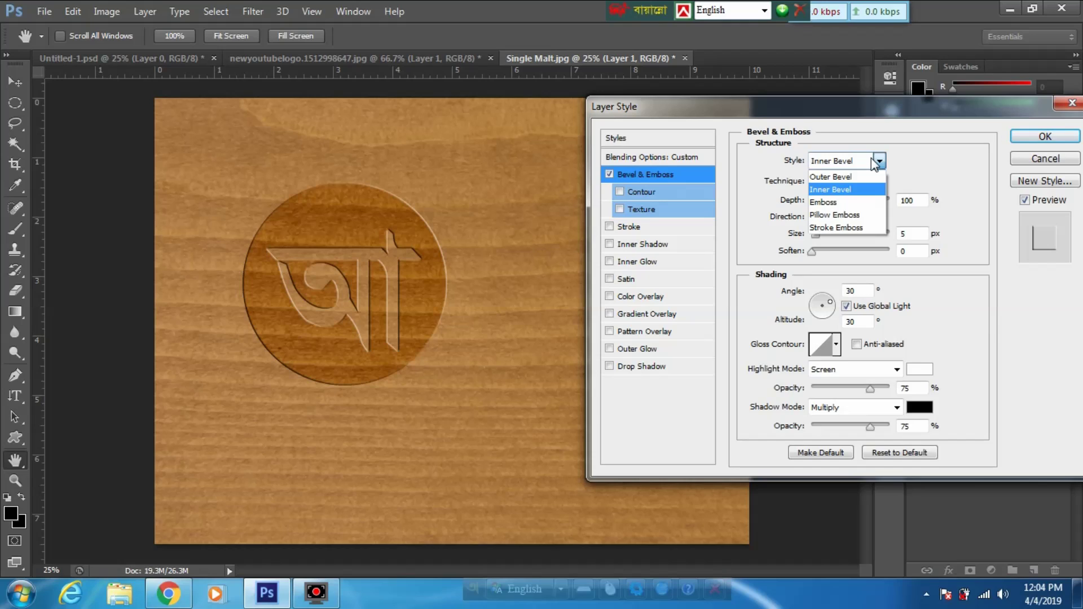
click(828, 193)
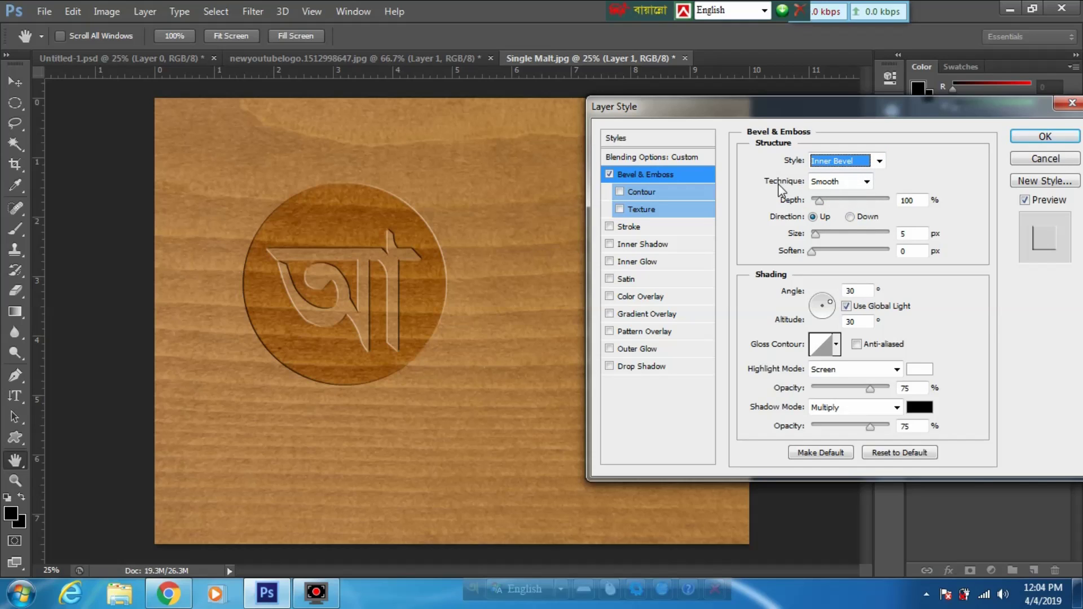
click(866, 182)
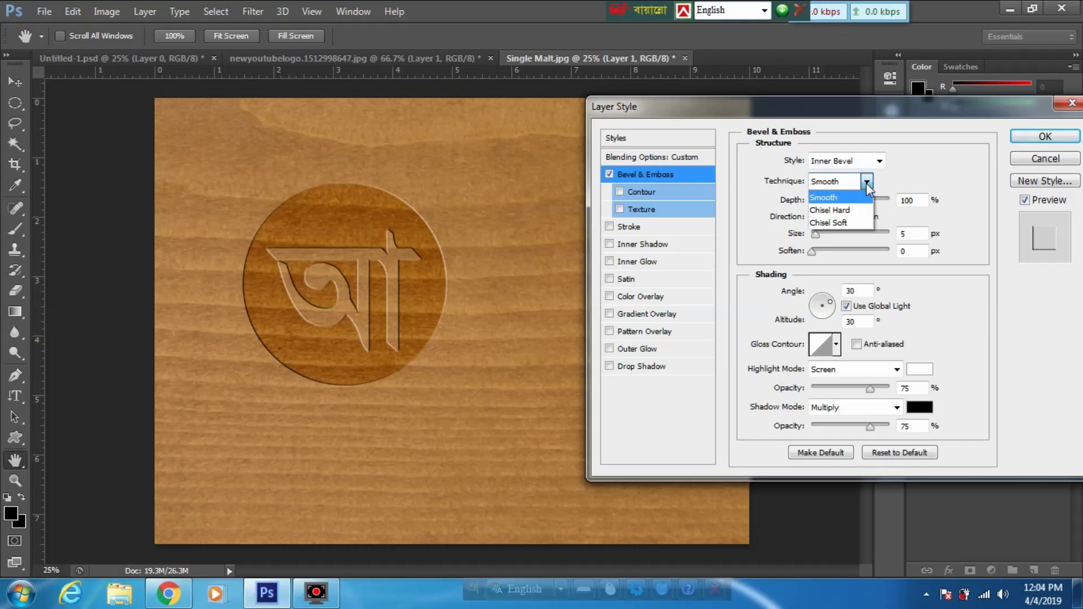
click(845, 209)
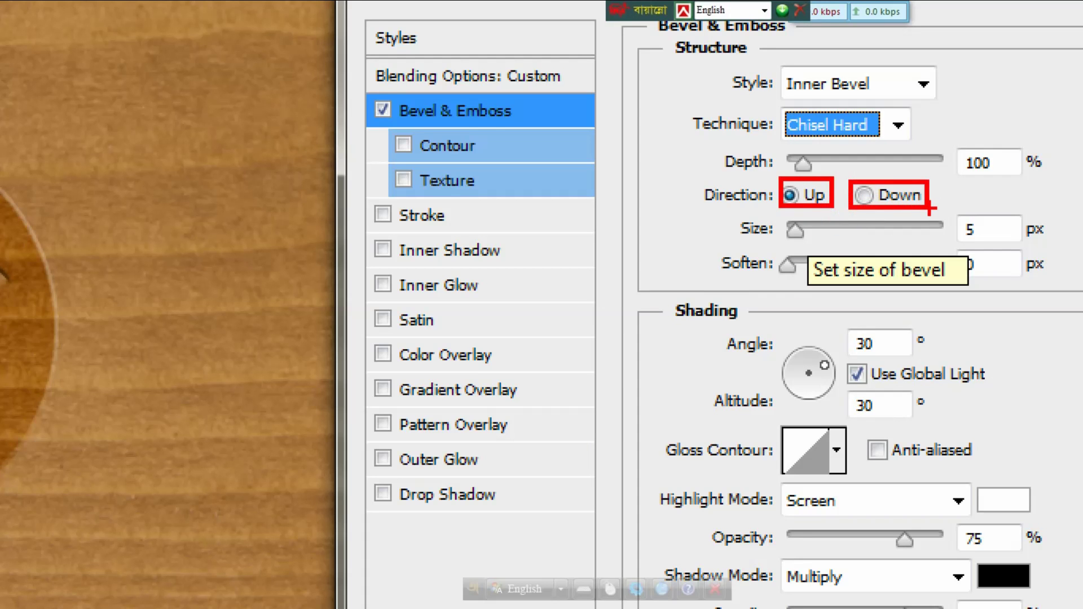
key(Escape)
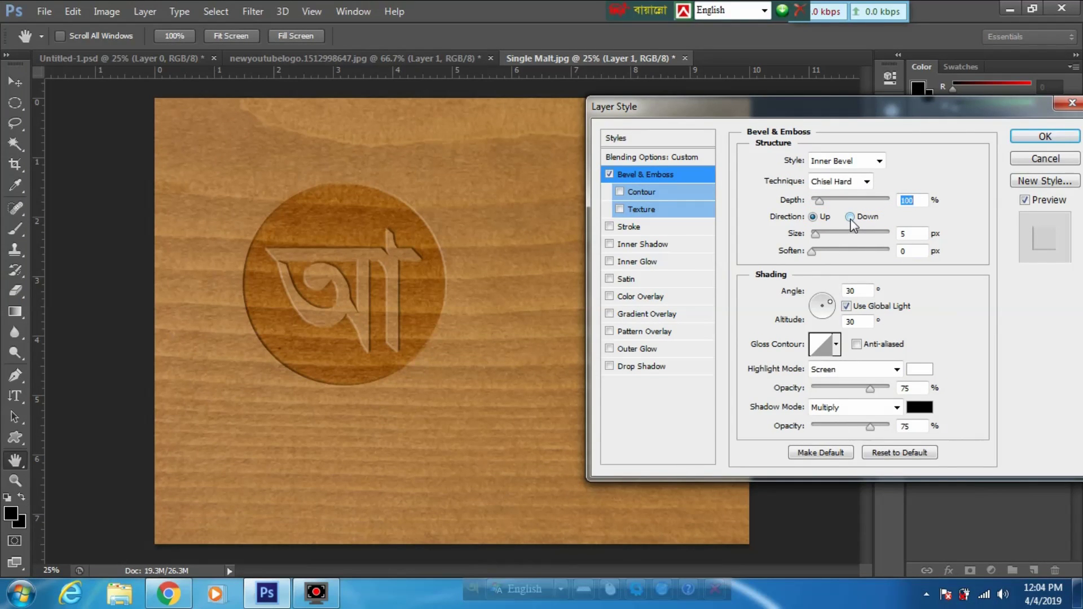
- Set the bevel direction to Down, adjust the bevel's structure strength, and apply the layer style
click(850, 217)
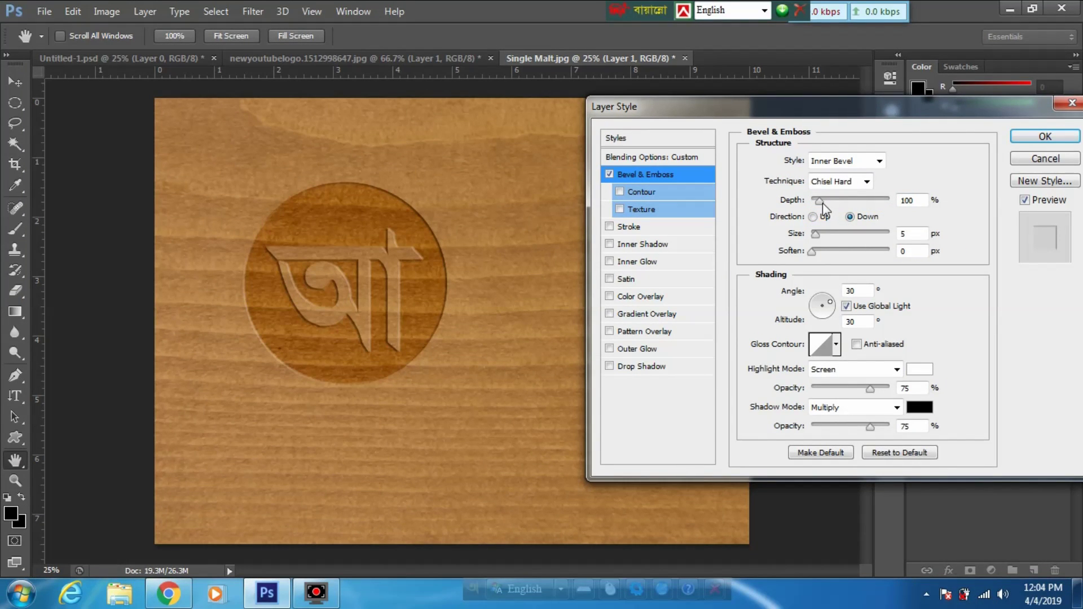
drag(823, 202, 814, 242)
click(1045, 138)
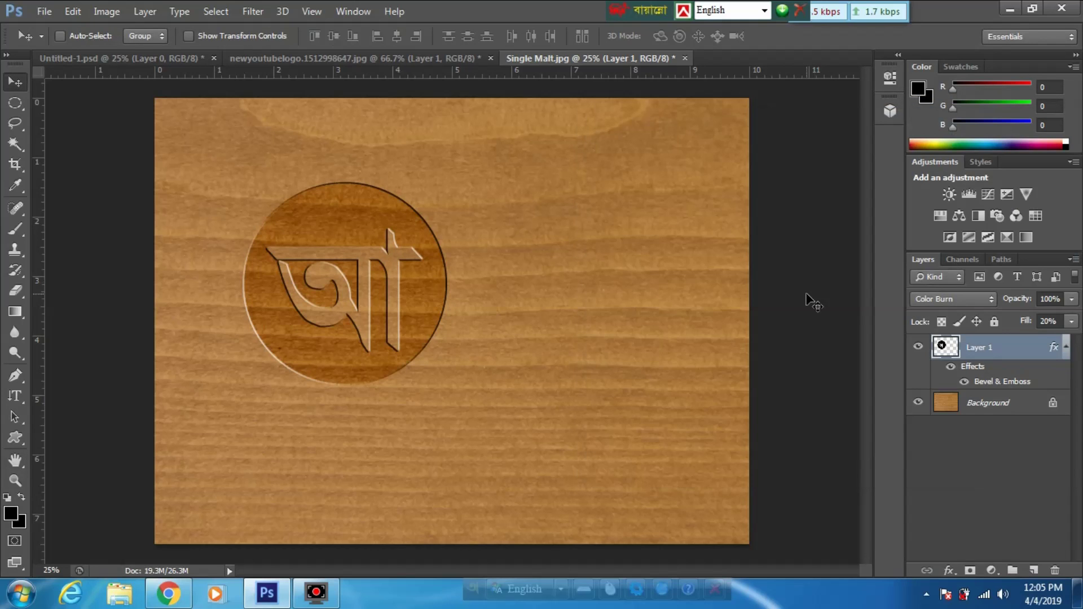
- Examine the engraved logo's bevelled edges up close and within the whole wood image
key(ctrl+plus)
key(ctrl+plus)
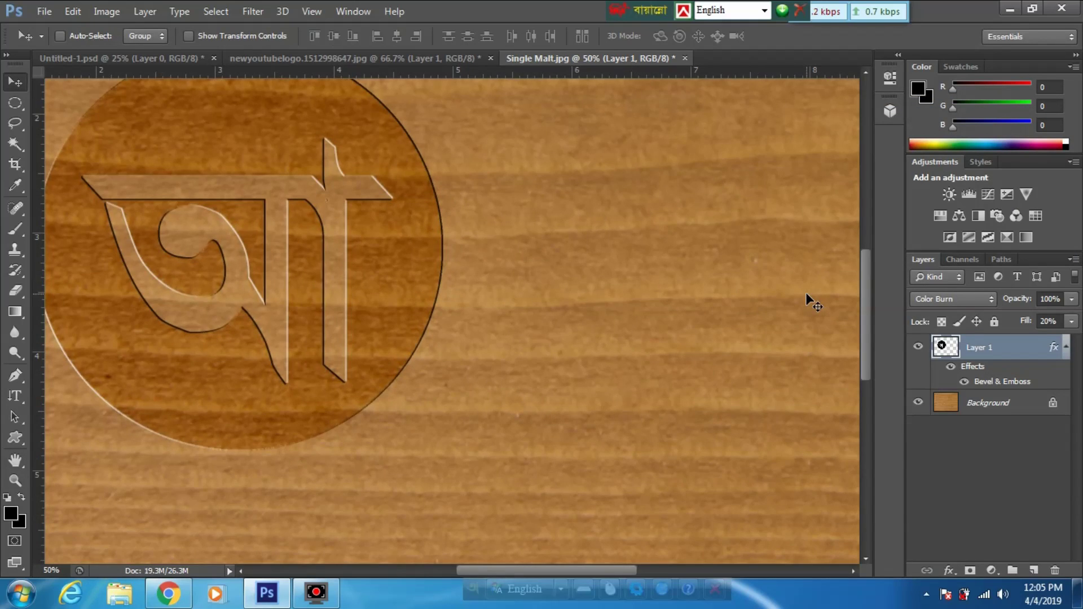
key(ctrl+minus)
key(ctrl+minus)
key(ctrl+minus)
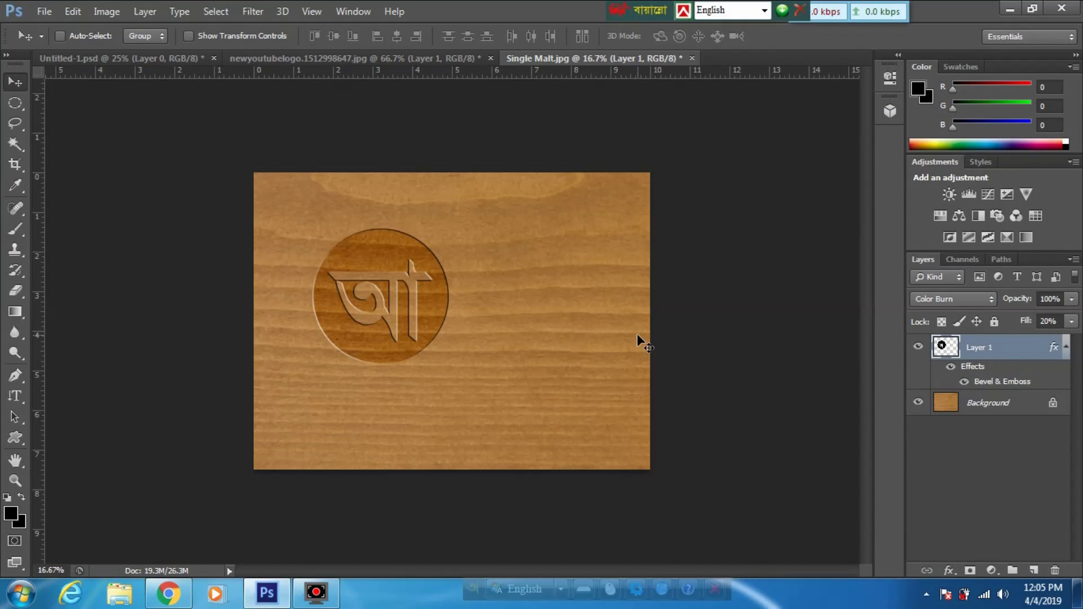
key(ctrl+plus)
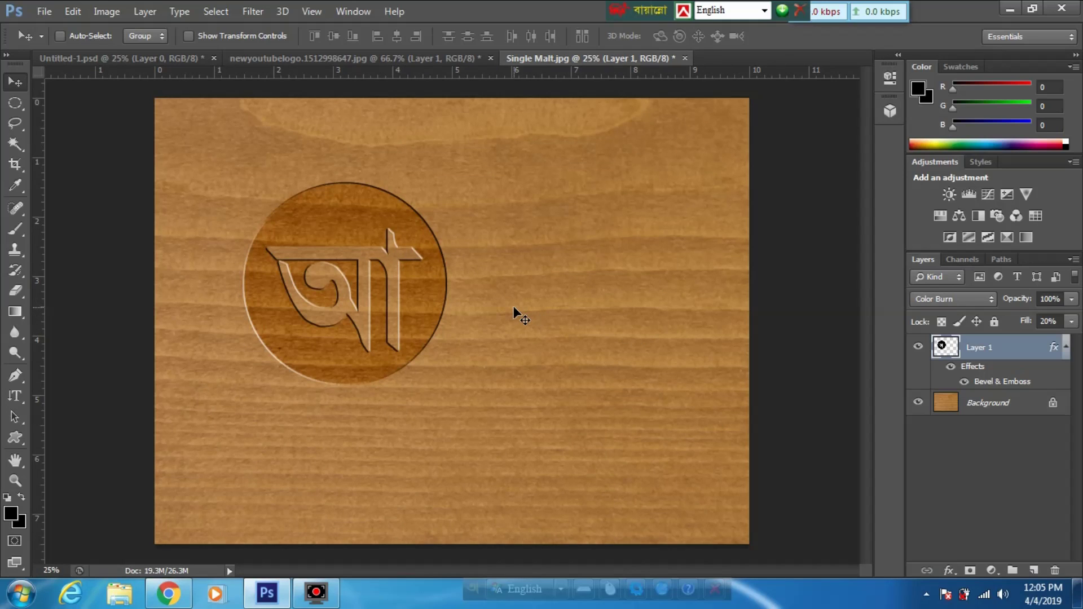
- Copy the cut-out YouTube logo layer from its own document into the Single Malt wood image, beside the circular logo
click(273, 57)
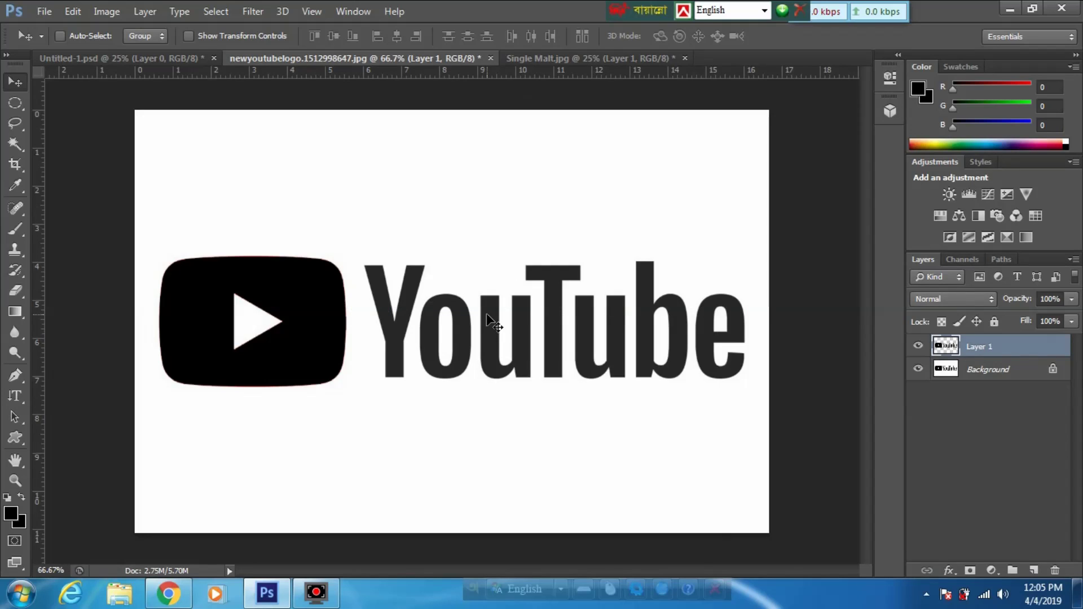
drag(487, 316, 583, 293)
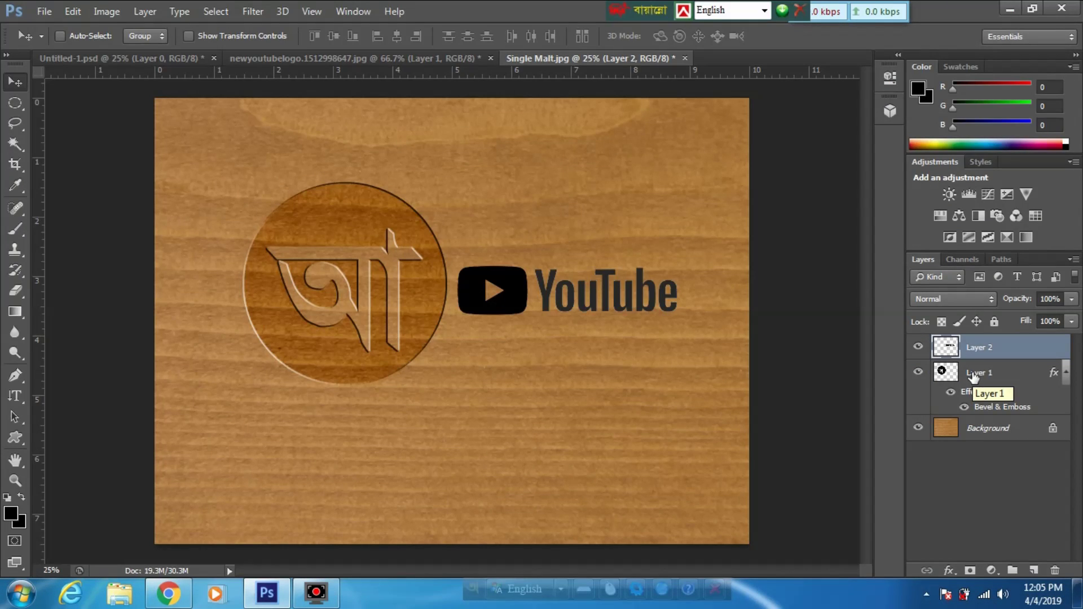
- Copy the layer style of the circular logo on Layer 1 and paste it onto the YouTube logo on Layer 2
click(973, 374)
right_click(973, 372)
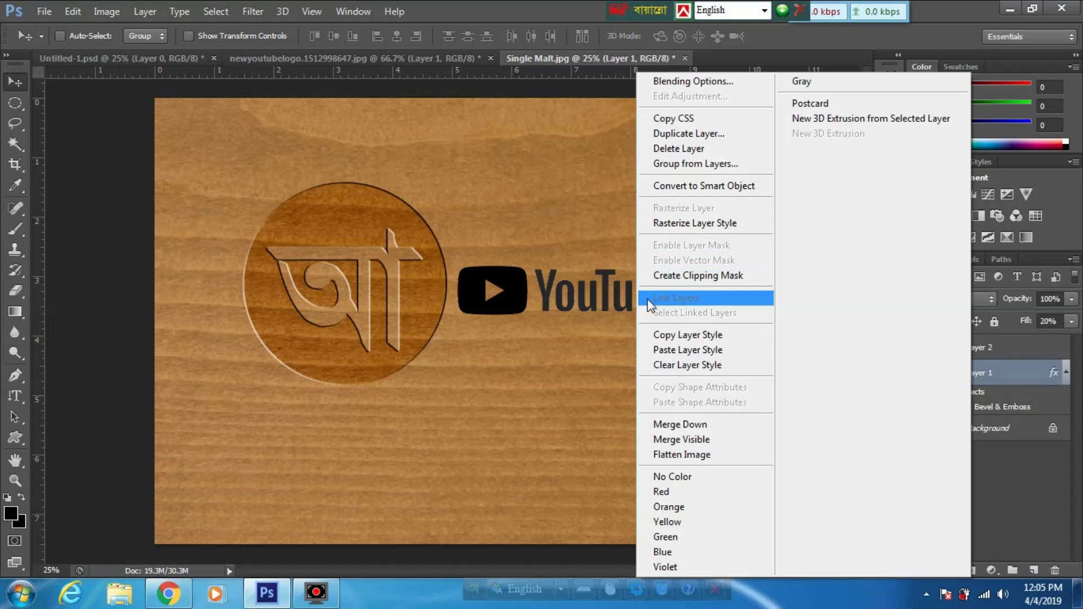
click(678, 335)
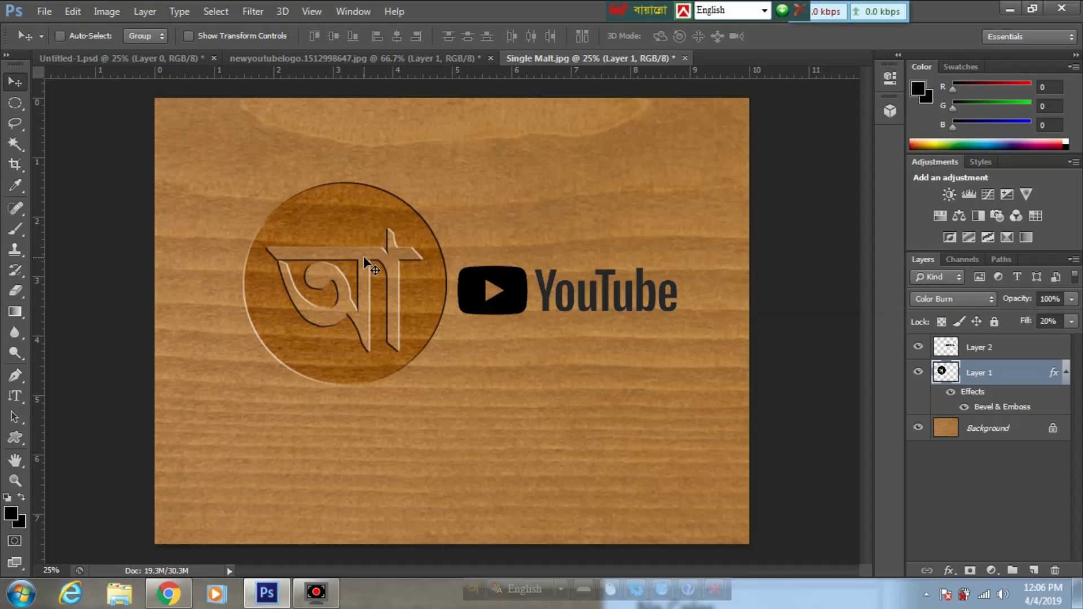
click(971, 351)
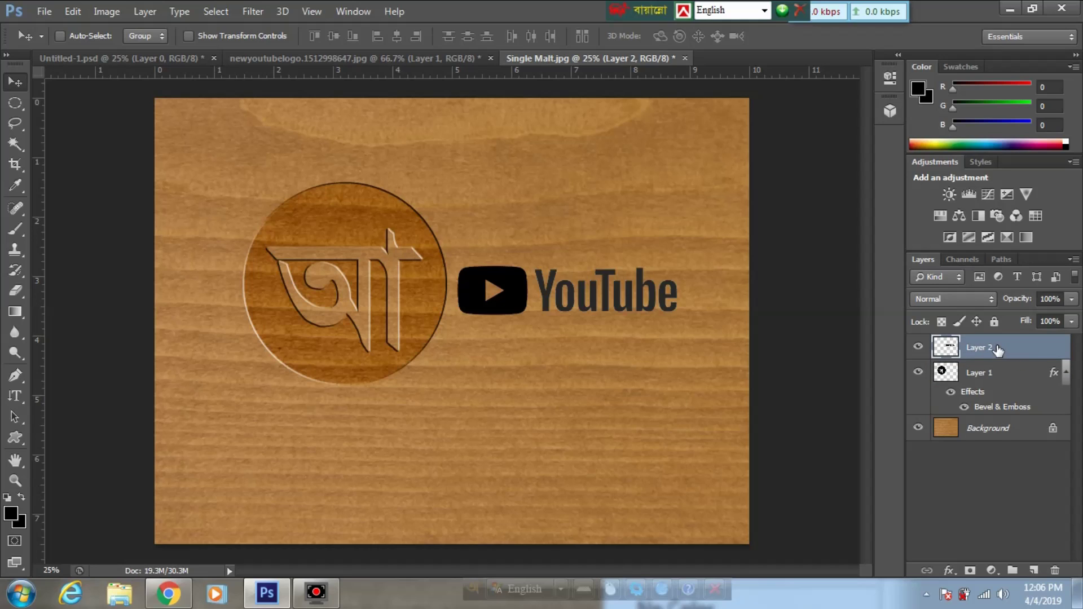
right_click(998, 350)
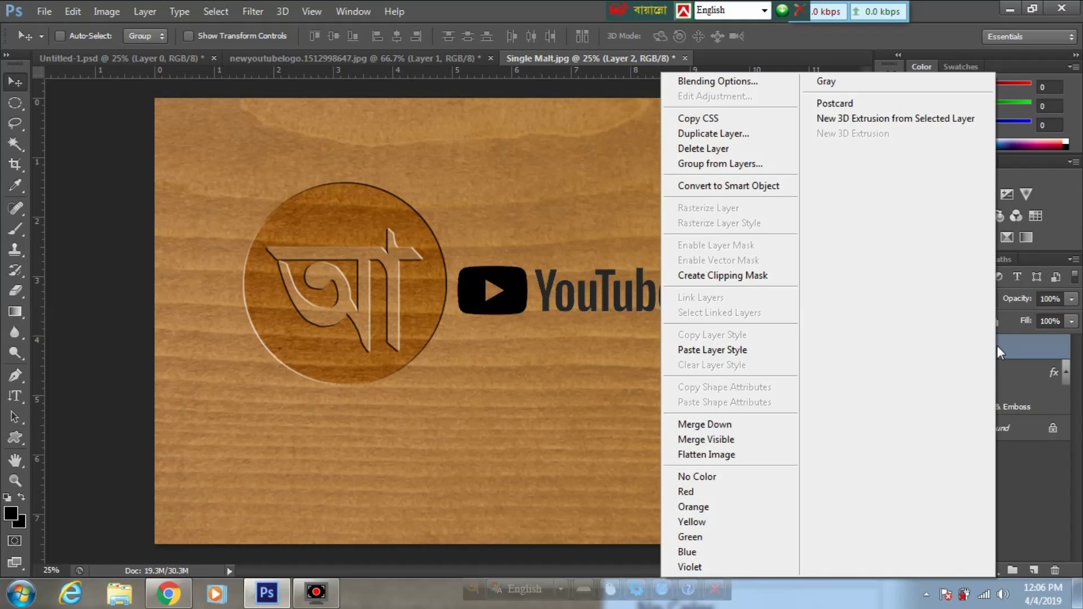
click(748, 348)
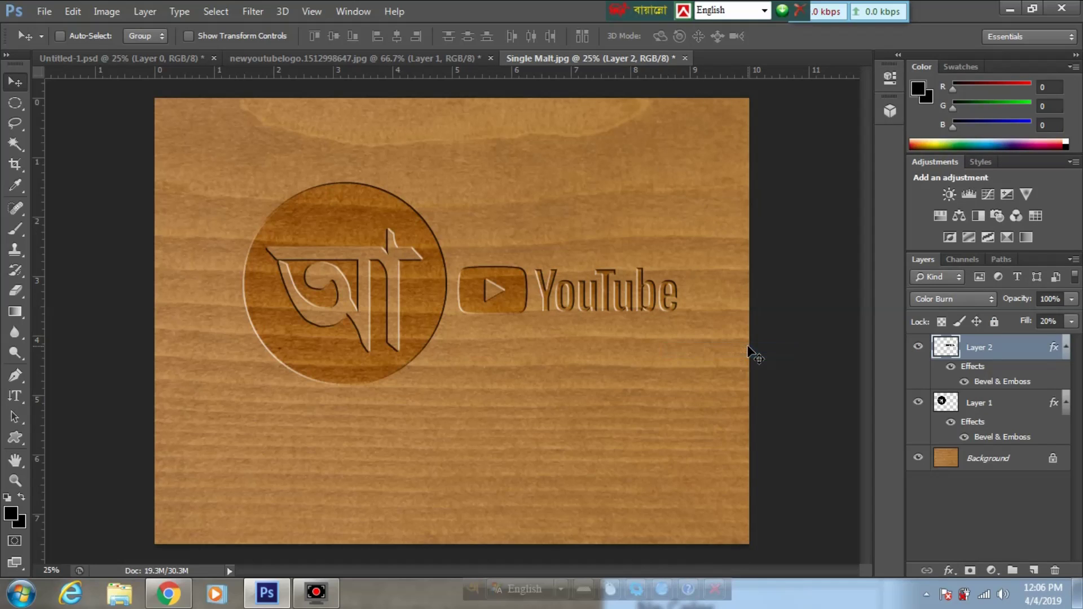
- Examine the engraved YouTube logo up close beside the circular logo
key(ctrl+plus)
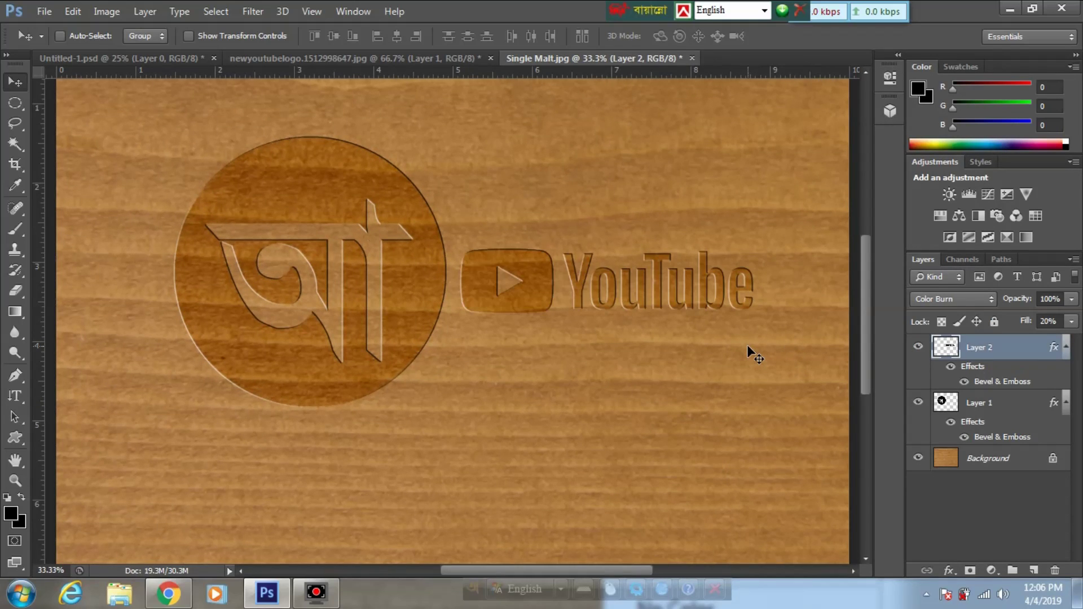
key(ctrl+plus)
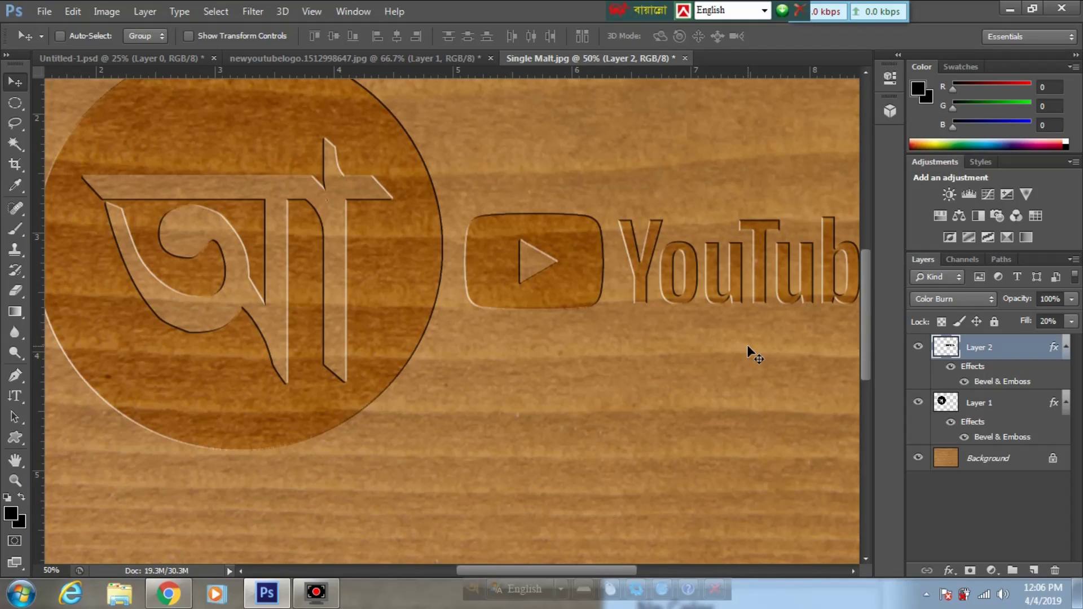
key(ctrl+minus)
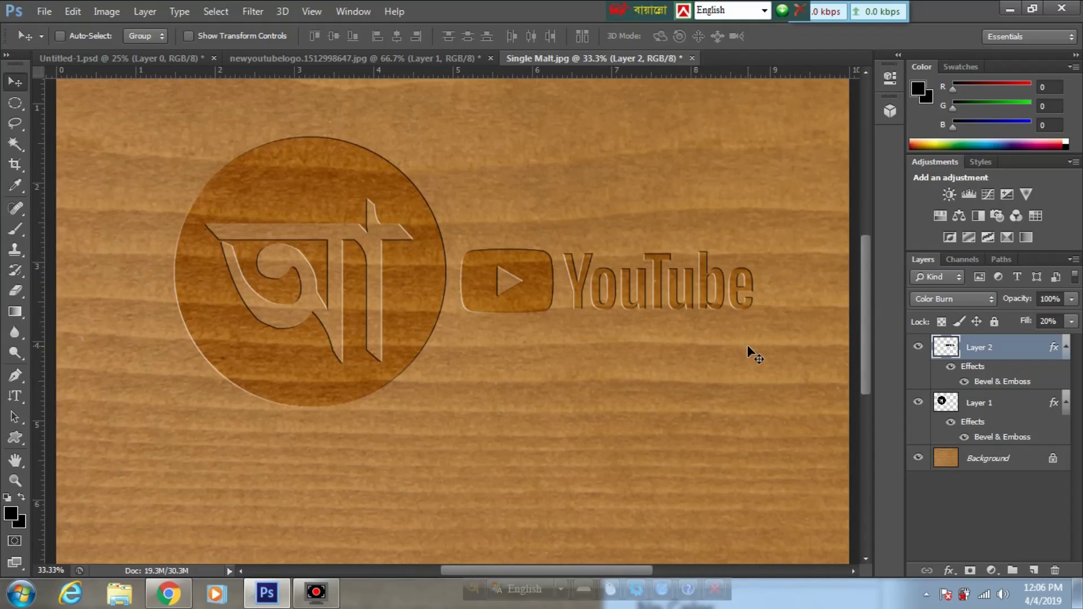